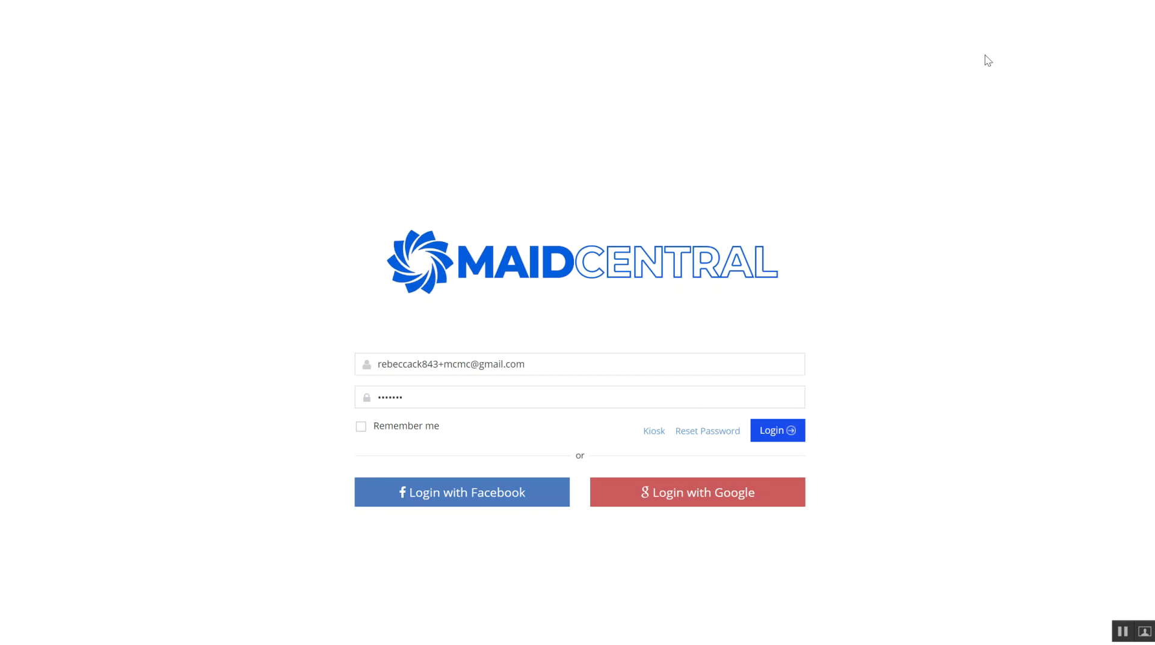
- Log in to the Maid Central customer portal using the pre-filled credentials
{"action": "left_click", "coordinate": [779, 437]}
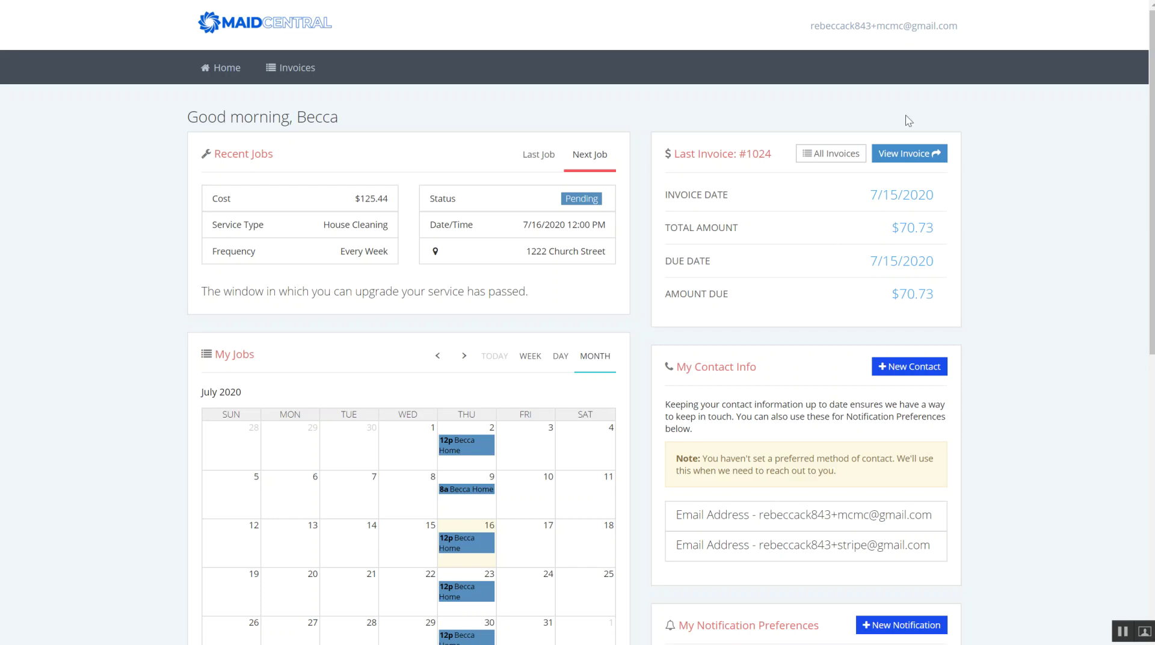
- Open invoice #1024 from the dashboard's Last Invoice card
{"action": "left_click", "coordinate": [902, 161]}
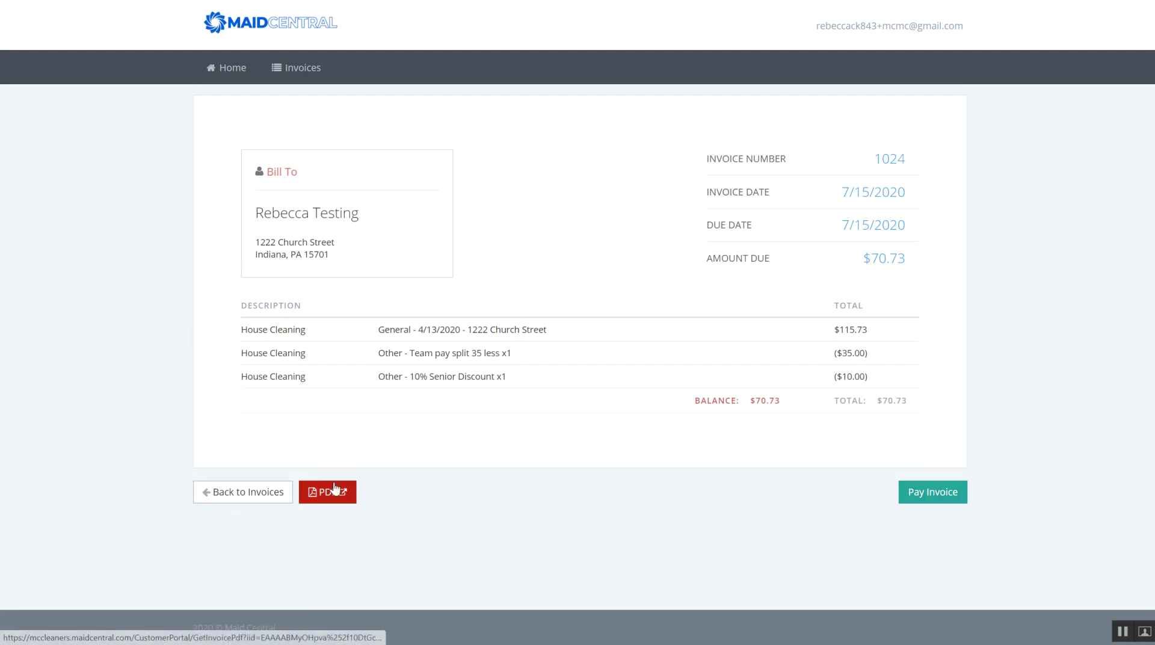
- Review the My Invoices list of five invoices, then return to the Home dashboard
{"action": "left_click", "coordinate": [241, 492]}
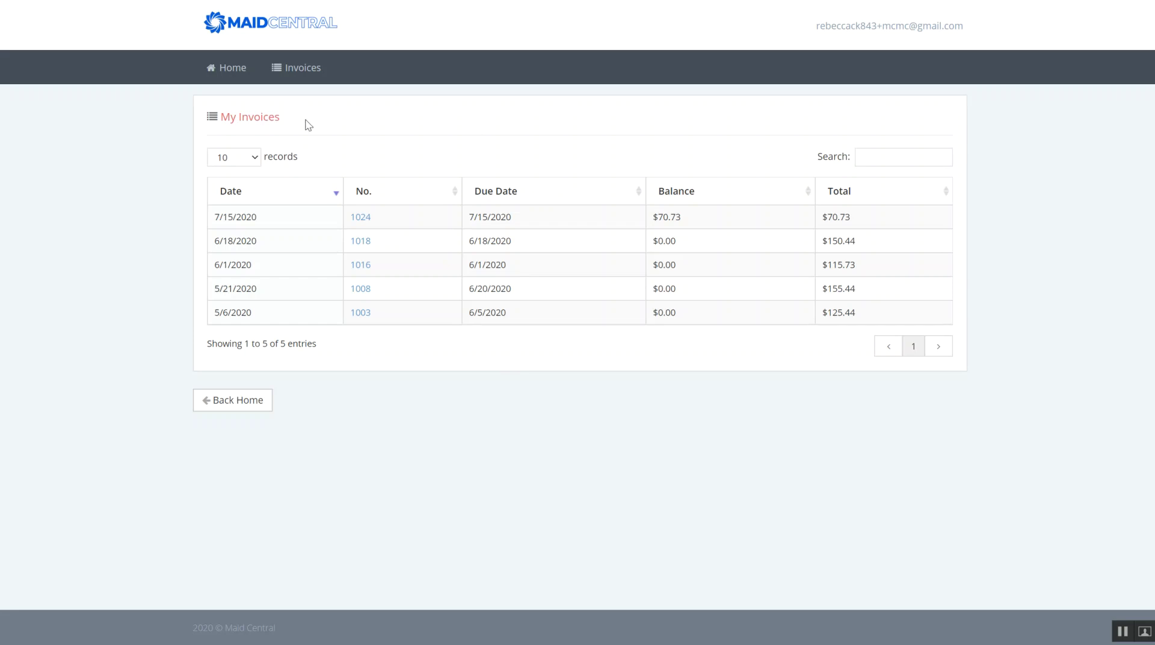
{"action": "left_click", "coordinate": [232, 70]}
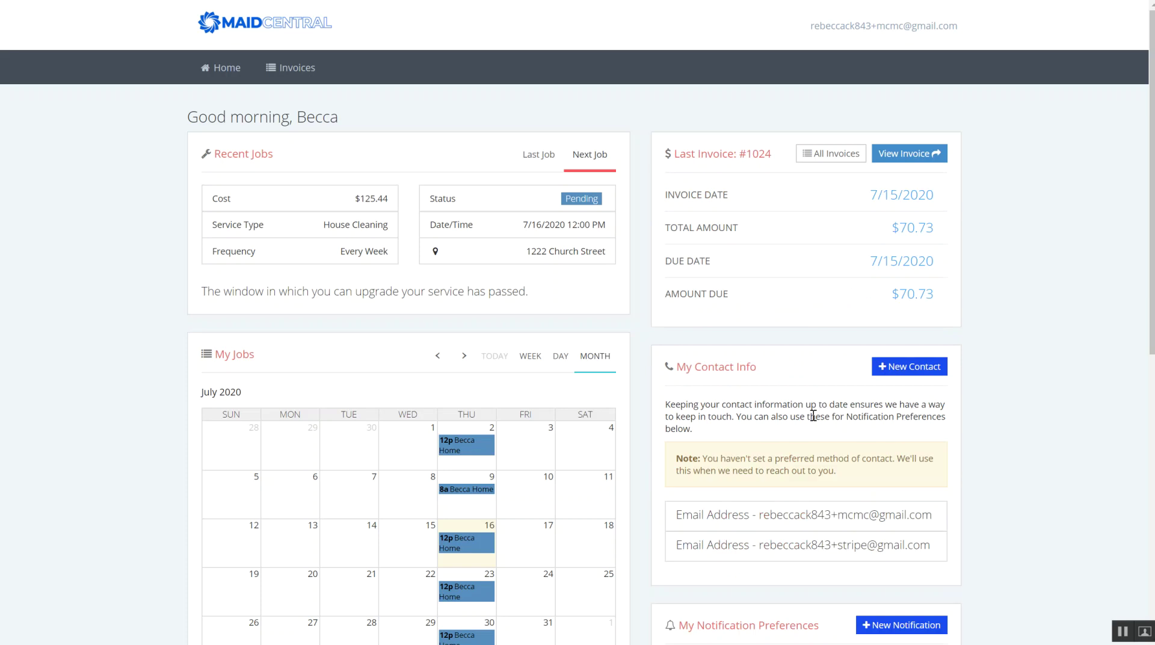
- Add the customer's phone number as a new Additional Phone contact
{"action": "left_click", "coordinate": [916, 372]}
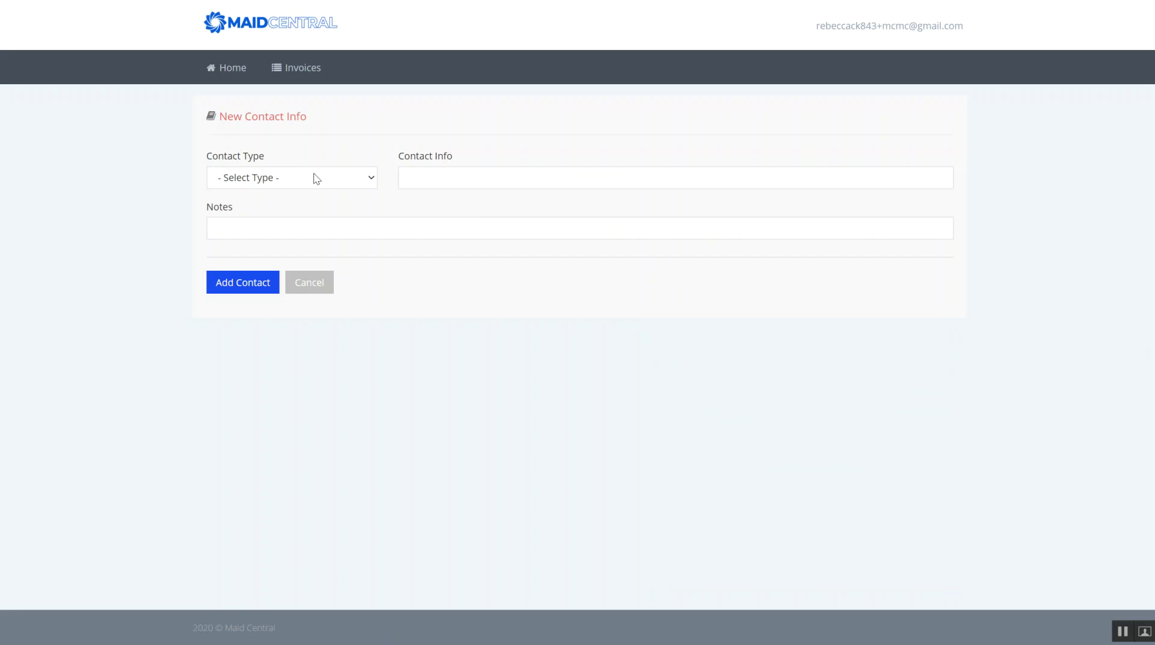
{"action": "left_click", "coordinate": [312, 177]}
{"action": "left_click", "coordinate": [298, 209]}
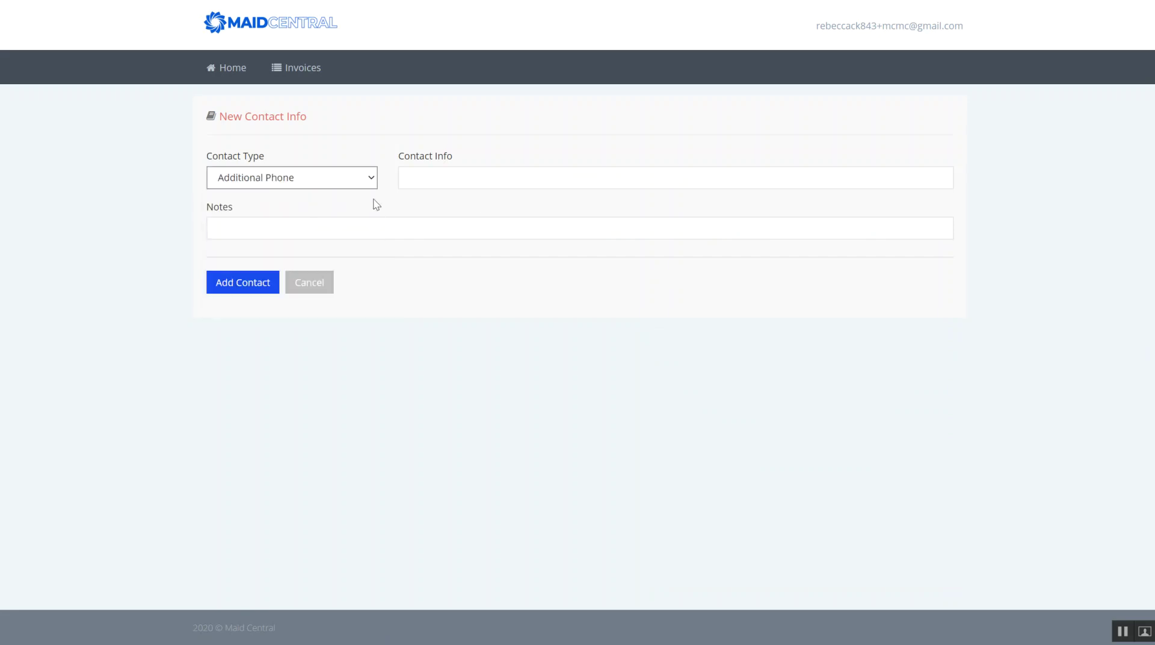
{"action": "left_click", "coordinate": [445, 174]}
{"action": "type", "text": "843-5"}
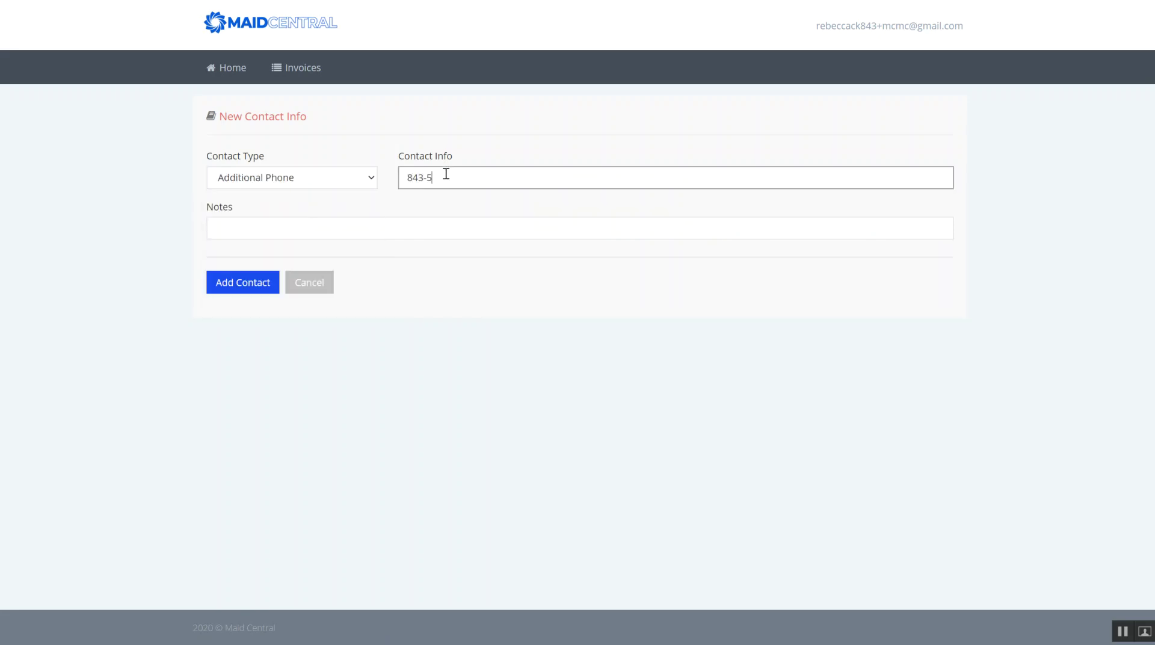
{"action": "type", "text": "55-7897"}
{"action": "left_click", "coordinate": [236, 284]}
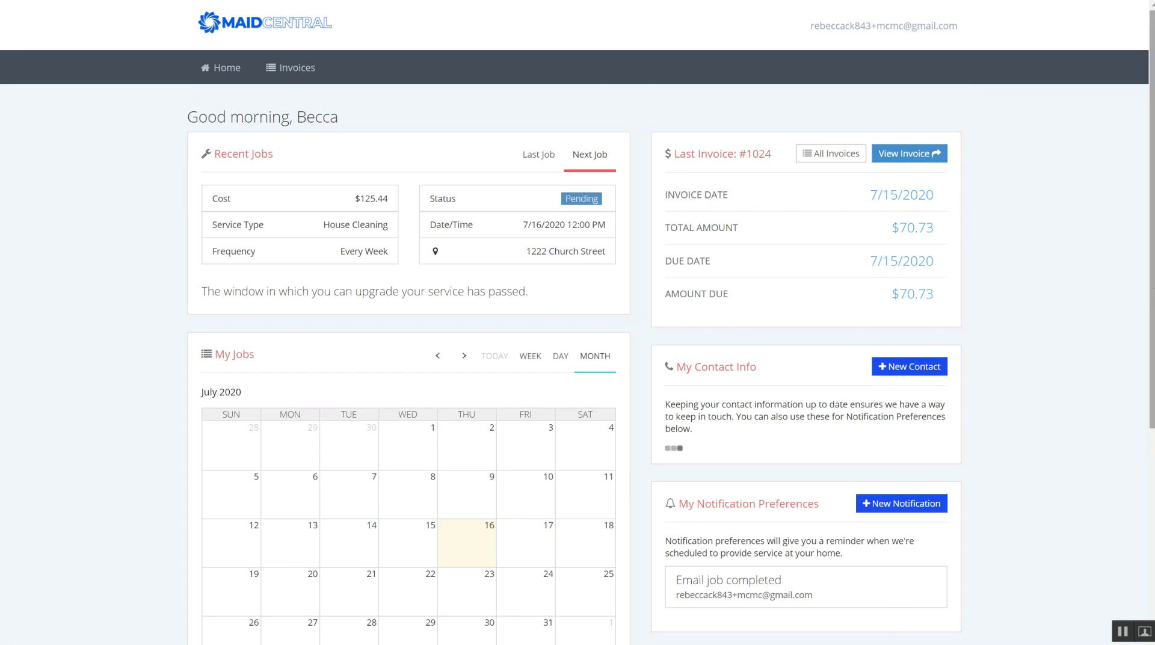
{"action": "scroll", "coordinate": [1152, 418], "scroll_direction": "down", "scroll_amount": 3}
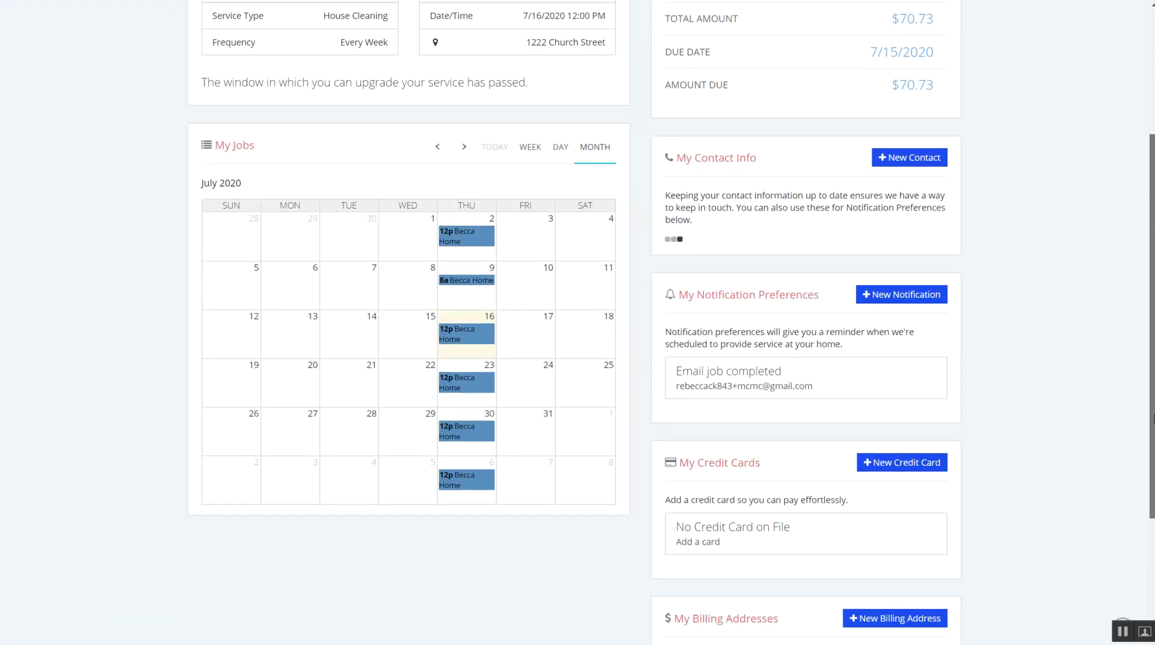
{"action": "left_click_drag", "start_coordinate": [1152, 419], "coordinate": [1152, 466]}
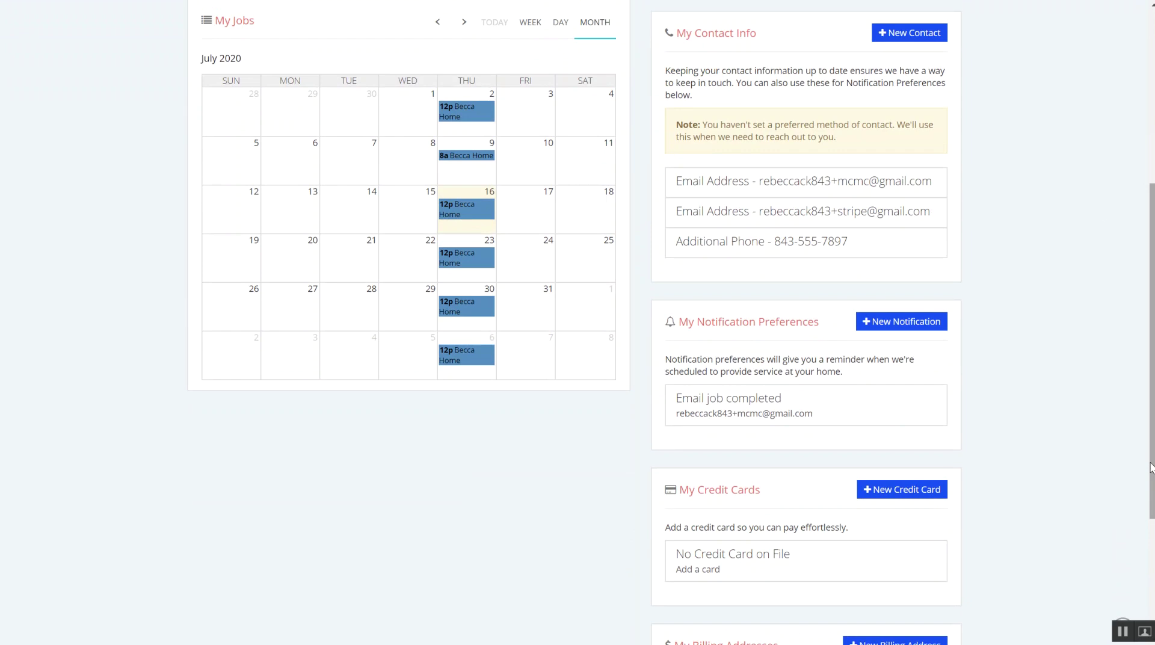
- Create an Email notification to the first address on file for On The Way
{"action": "left_click", "coordinate": [912, 323]}
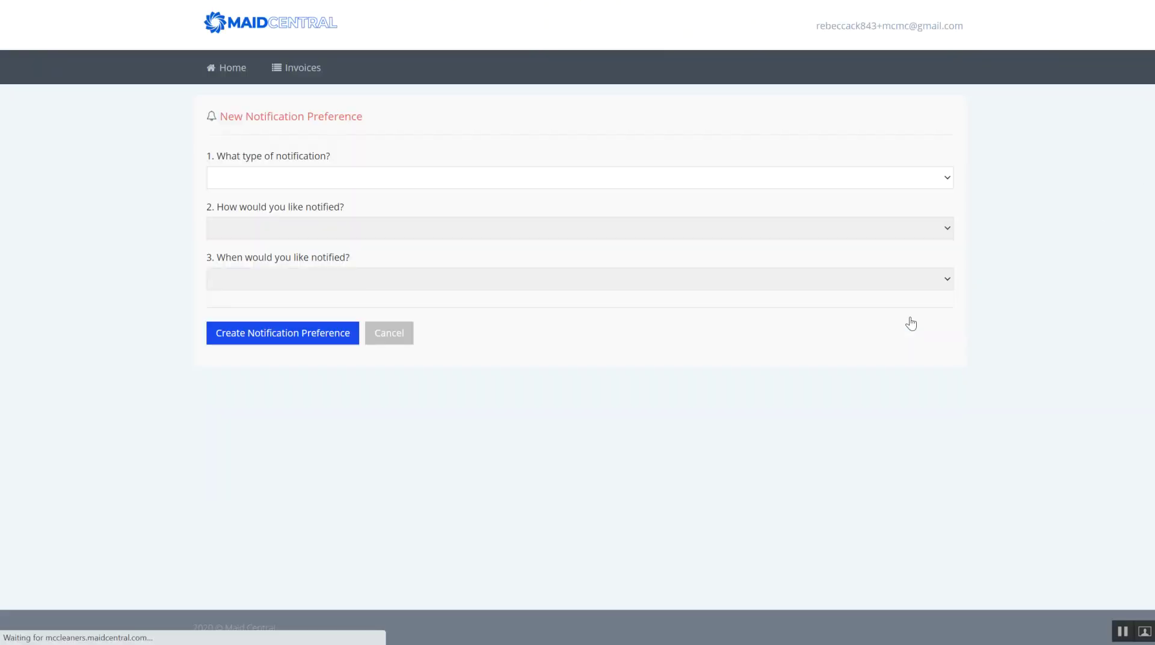
{"action": "left_click", "coordinate": [687, 179]}
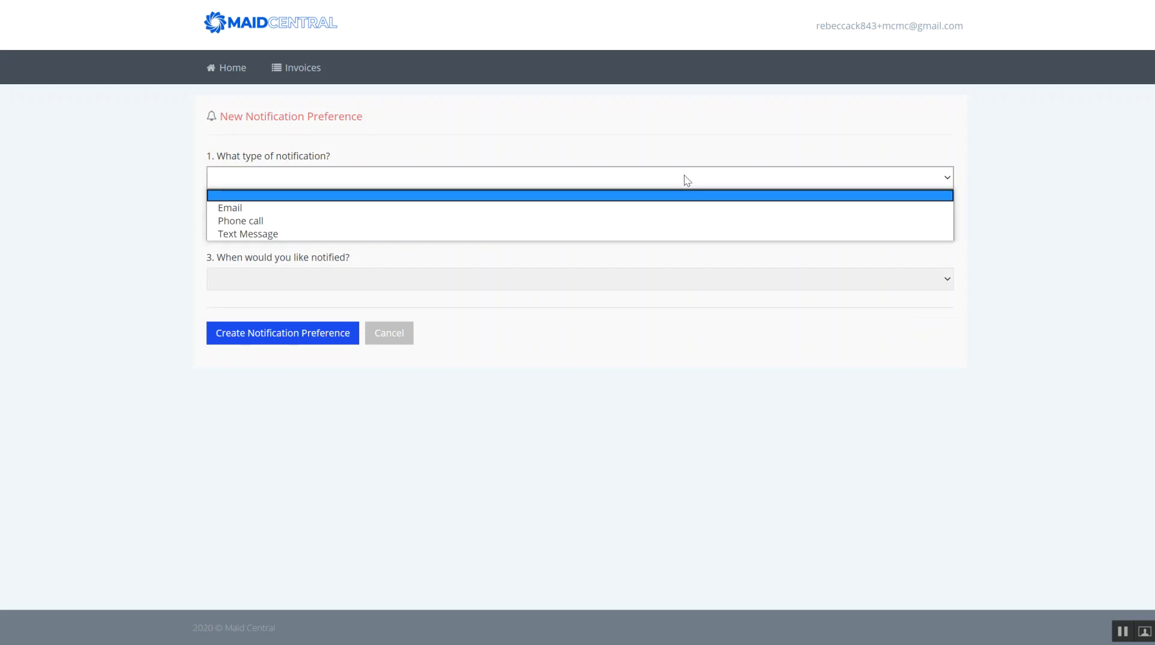
{"action": "left_click", "coordinate": [675, 214]}
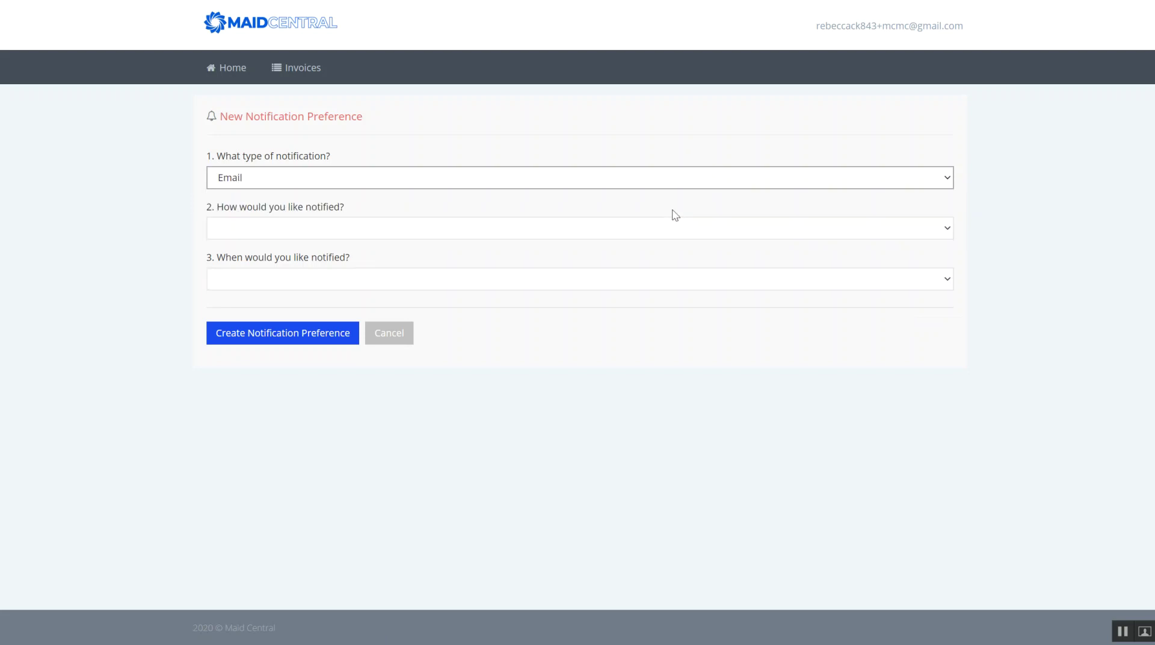
{"action": "left_click", "coordinate": [444, 236]}
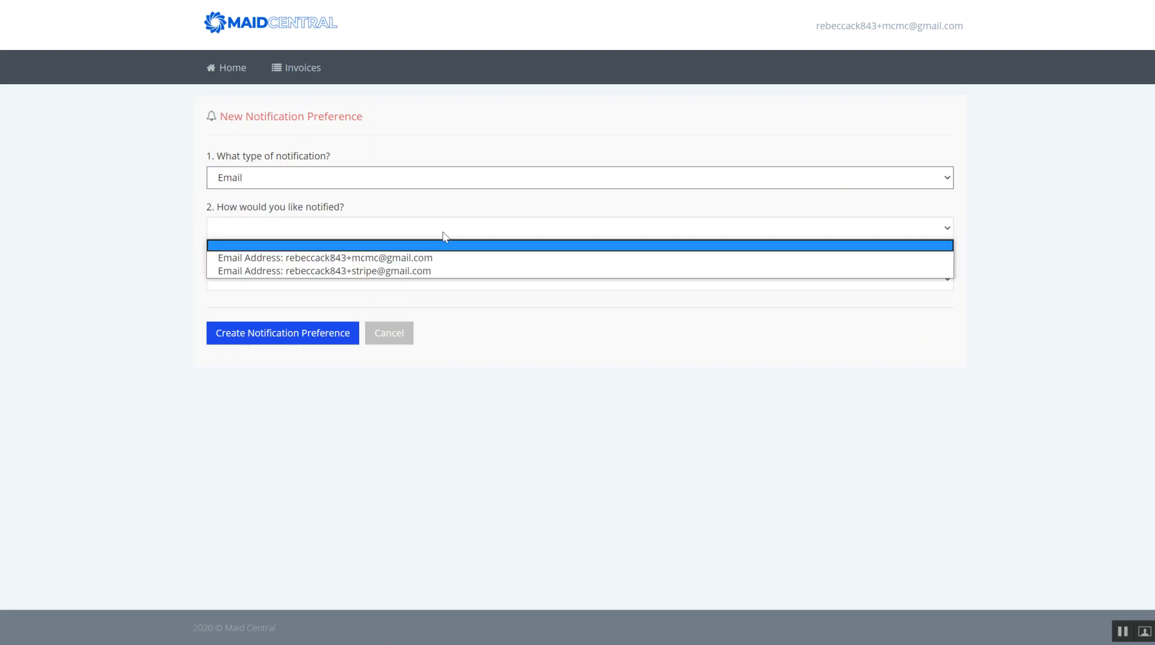
{"action": "left_click", "coordinate": [426, 258]}
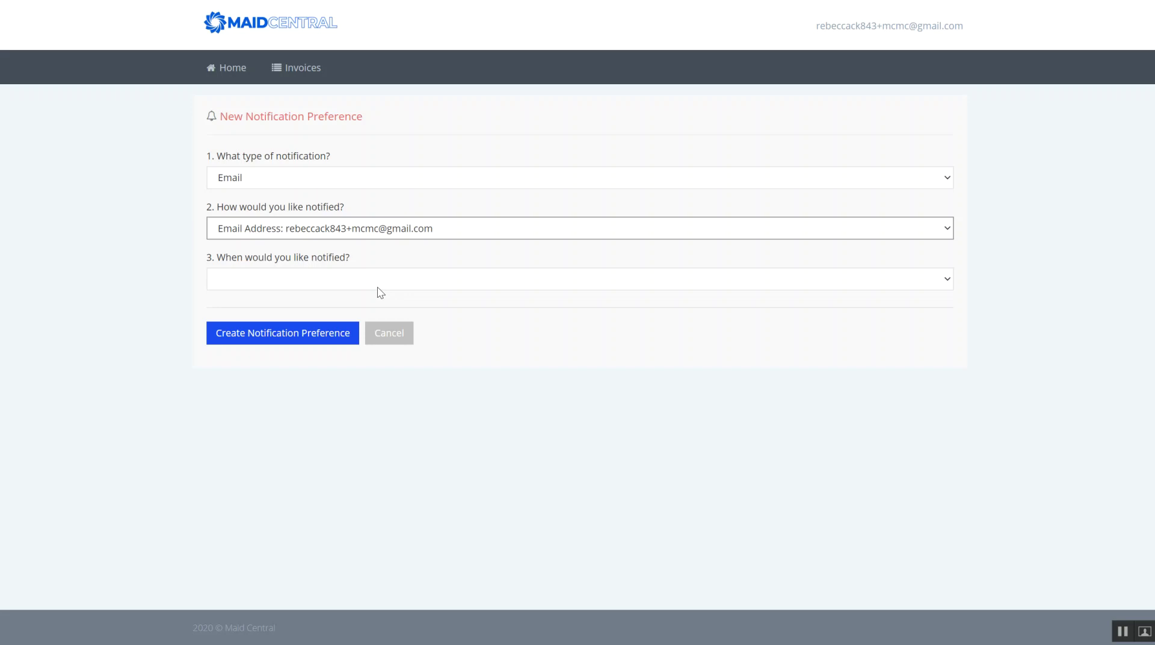
{"action": "left_click", "coordinate": [380, 289]}
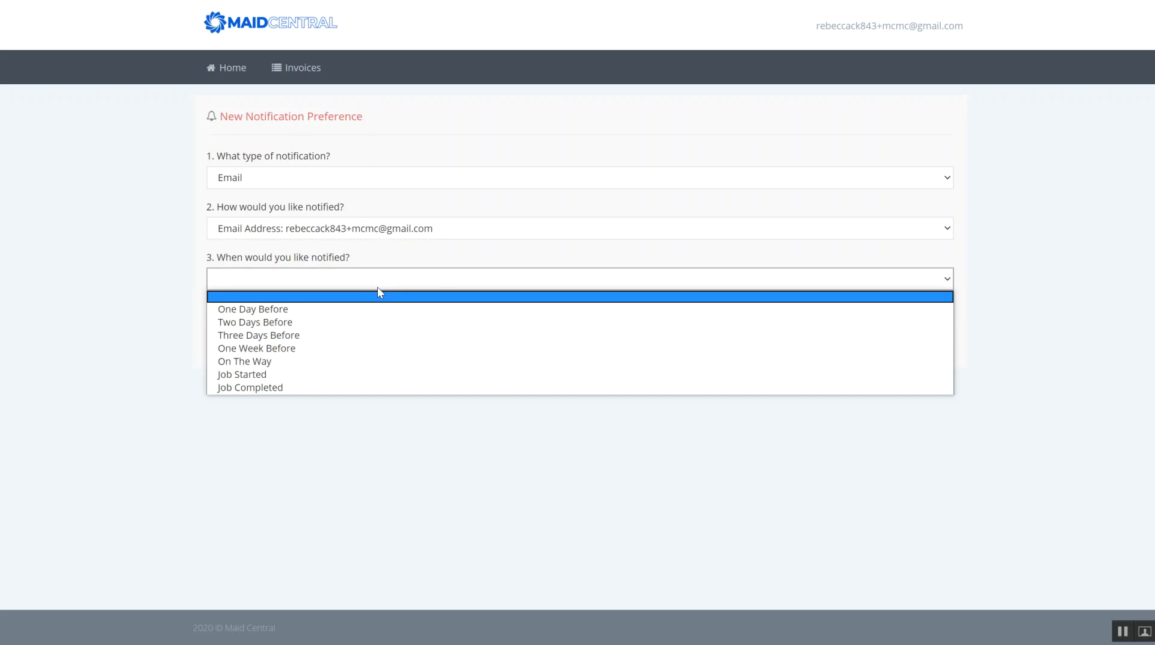
{"action": "left_click", "coordinate": [338, 362]}
{"action": "left_click", "coordinate": [266, 333]}
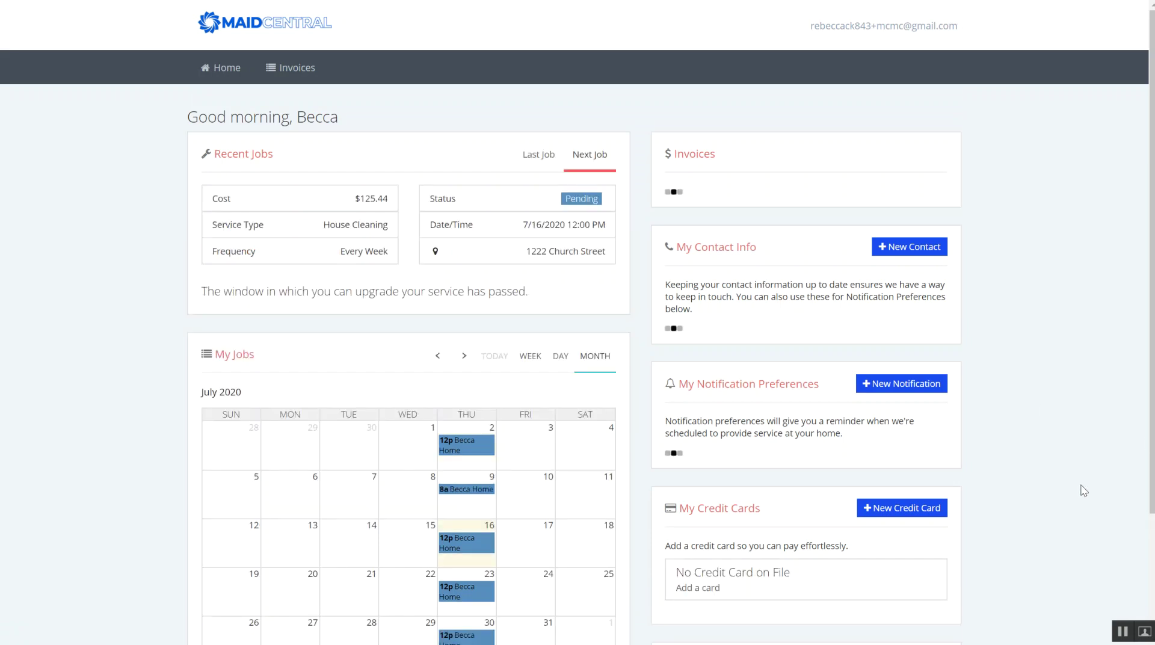
- Scroll the dashboard to check the new phone contact and on-the-way email notification
{"action": "scroll", "coordinate": [1137, 525], "scroll_direction": "down", "scroll_amount": 4}
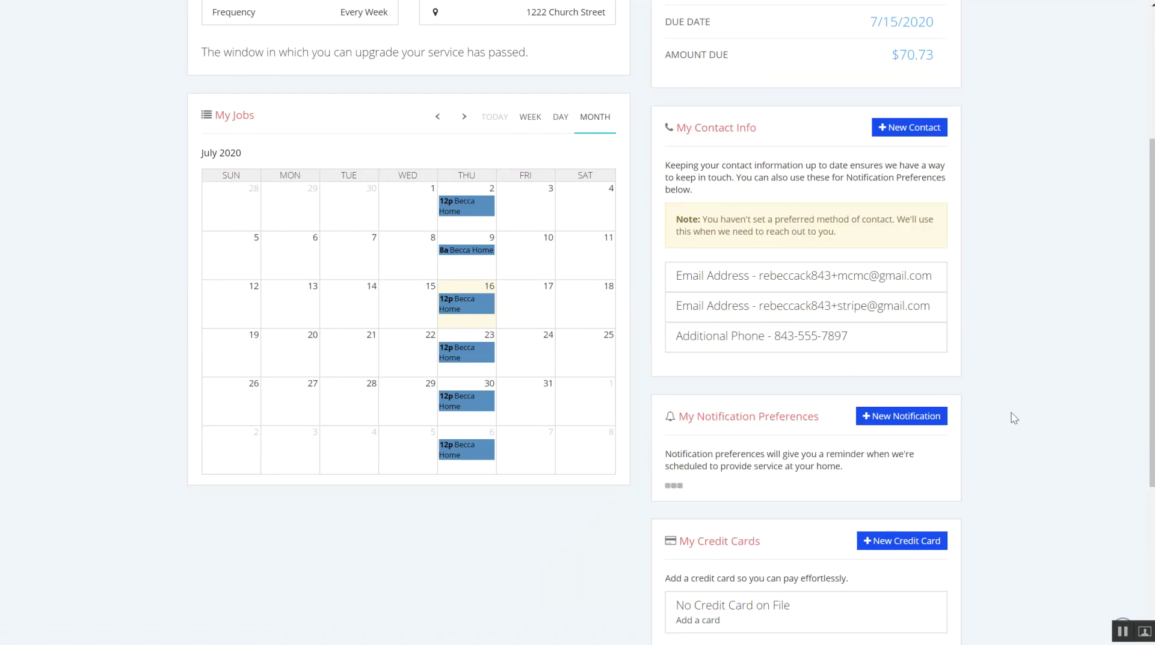
{"action": "scroll", "coordinate": [1120, 527], "scroll_direction": "down", "scroll_amount": 3}
{"action": "scroll", "coordinate": [1120, 527], "scroll_direction": "down", "scroll_amount": 3}
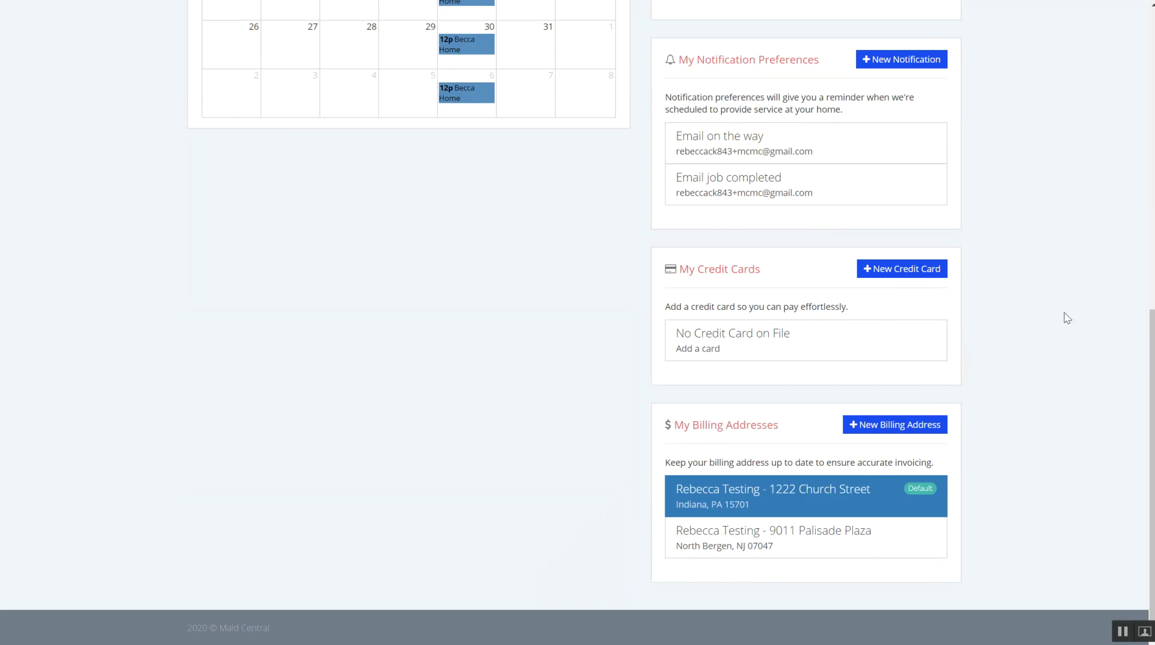
{"action": "scroll", "coordinate": [1151, 349], "scroll_direction": "up", "scroll_amount": 1}
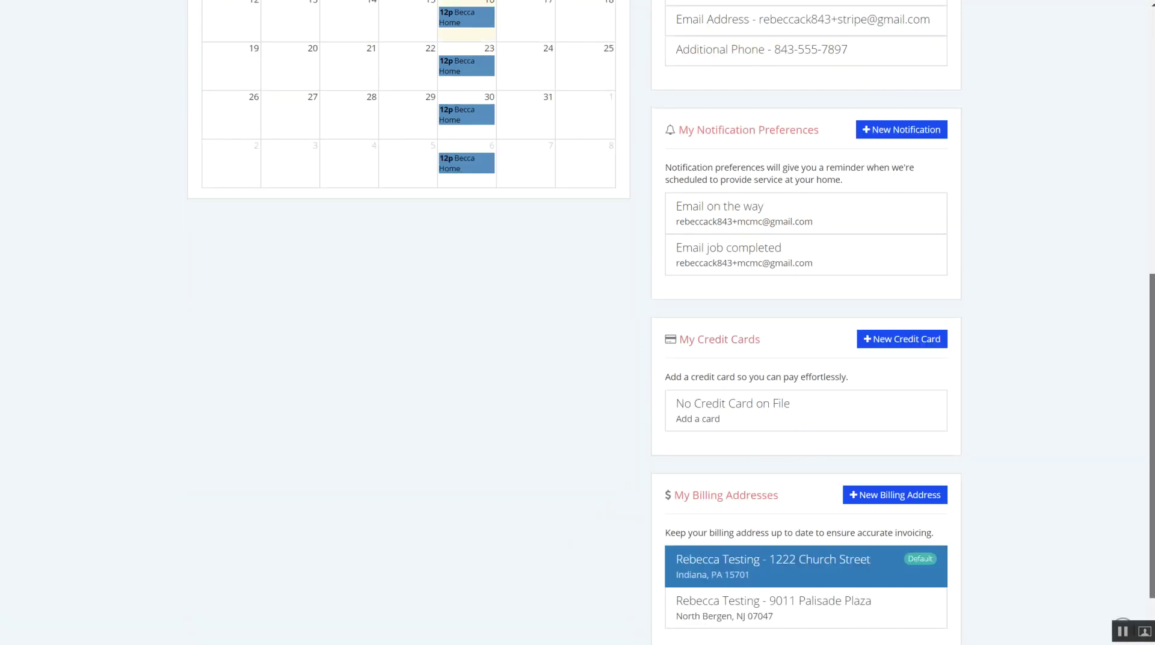
{"action": "scroll", "coordinate": [1152, 349], "scroll_direction": "up", "scroll_amount": 8}
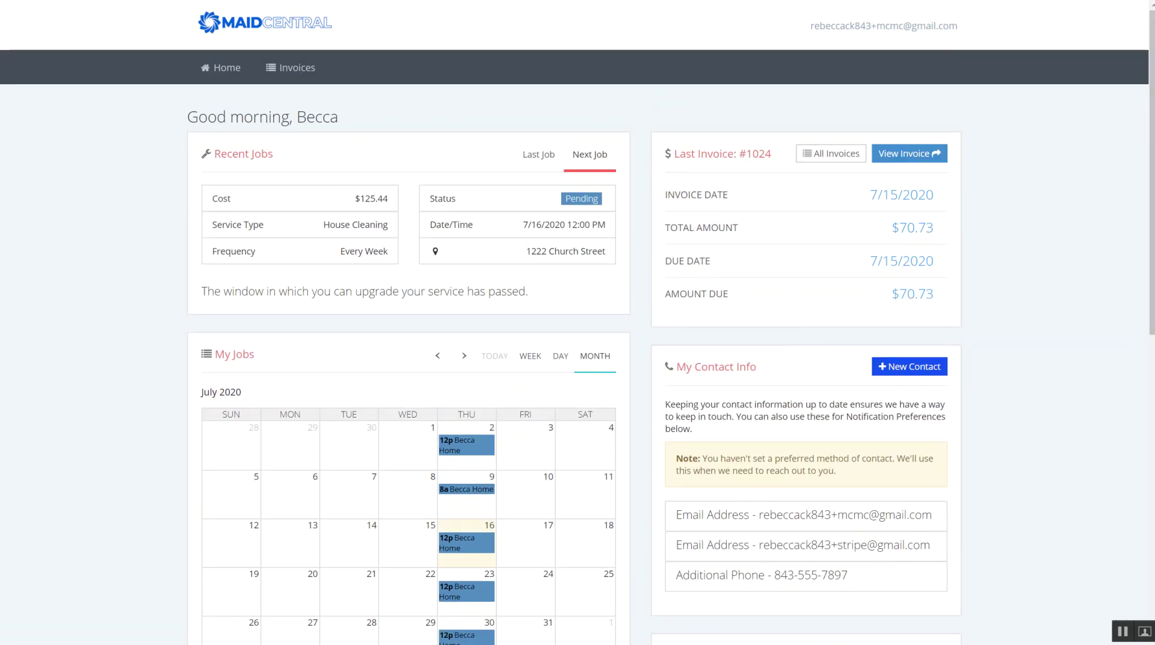